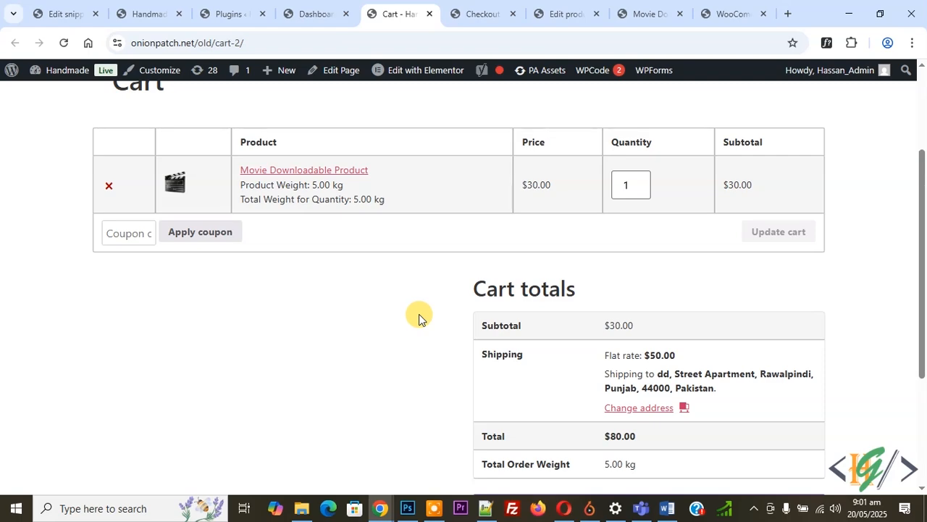
Step: Search the site's plugin directory for "WooCommerce Weight Based Shipping" and compare it with the current cart's shipping charge
{"action": "left_click", "coordinate": [317, 14]}
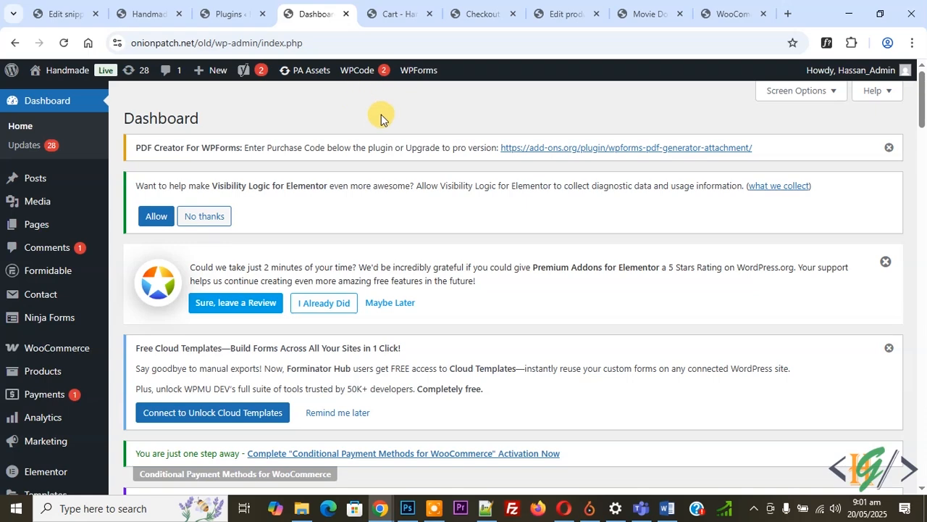
{"action": "scroll", "coordinate": [214, 121], "scroll_direction": "down", "scroll_amount": 4}
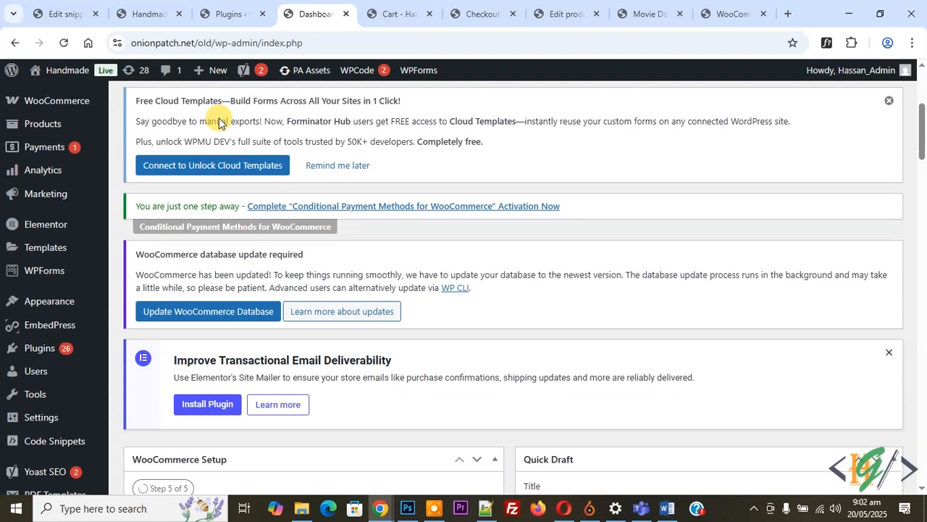
{"action": "mouse_move", "coordinate": [44, 323]}
{"action": "left_click", "coordinate": [152, 345]}
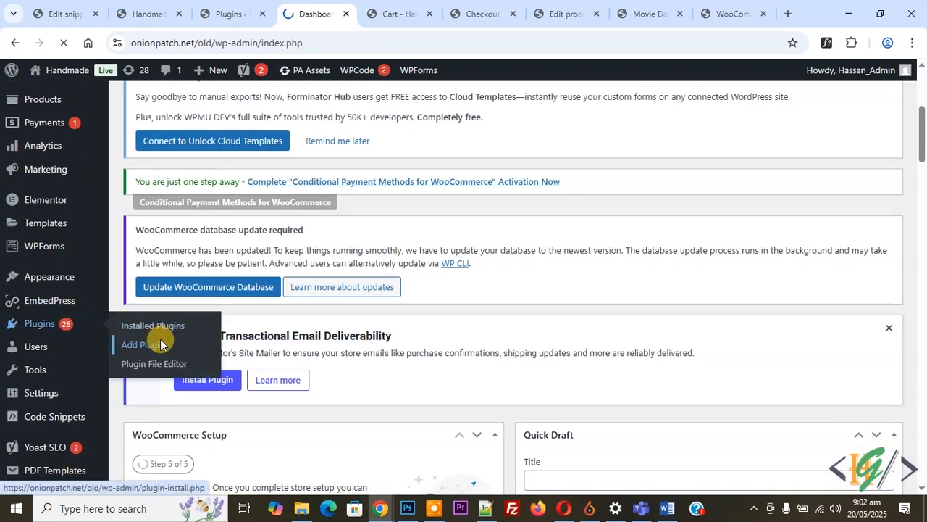
{"action": "scroll", "coordinate": [502, 211], "scroll_direction": "down", "scroll_amount": 2}
{"action": "left_click", "coordinate": [669, 214]}
{"action": "type", "text": "WooCommerce Weight Based Shipping"}
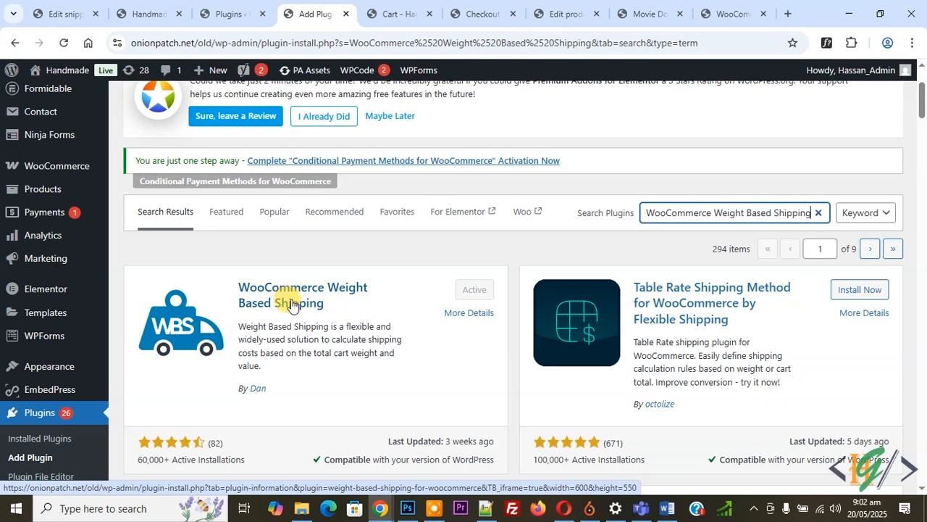
{"action": "left_click", "coordinate": [371, 12]}
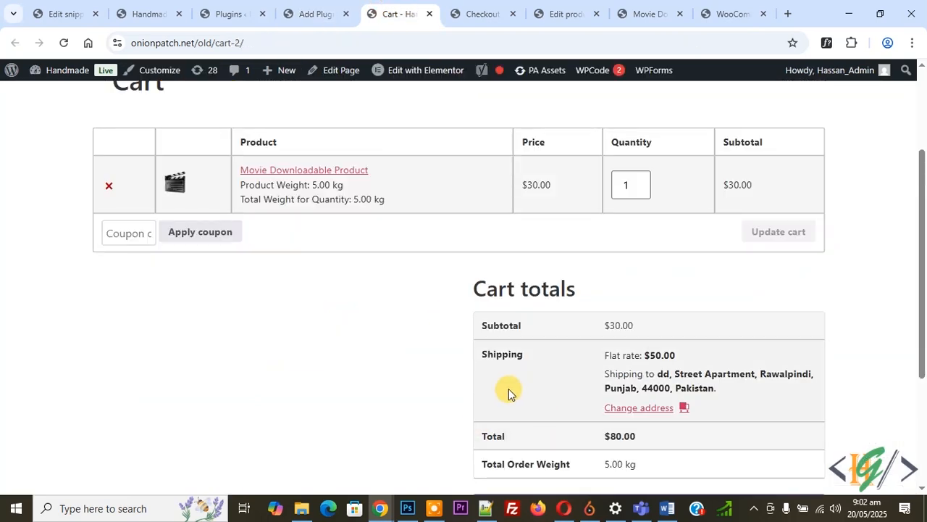
{"action": "left_click", "coordinate": [316, 13]}
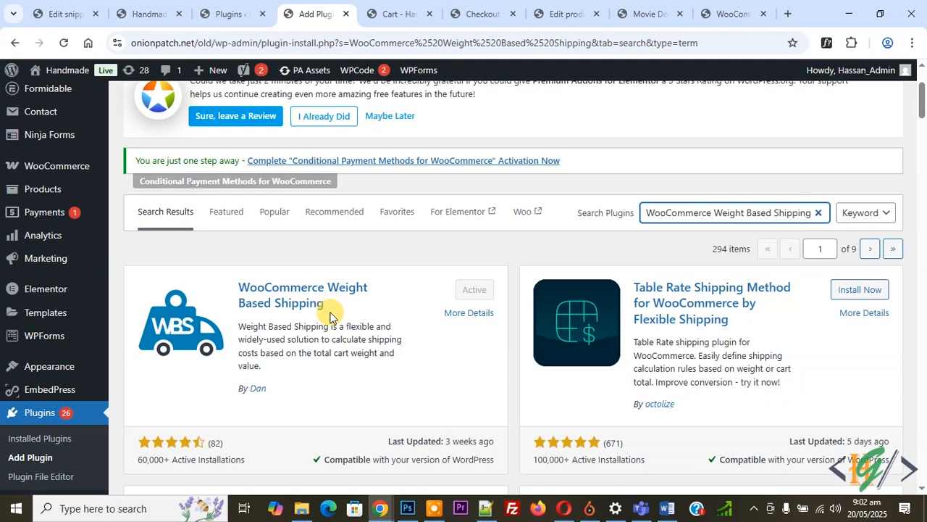
Step: Delete the Everywhere shipping zone from the WooCommerce shipping settings
{"action": "mouse_move", "coordinate": [62, 166]}
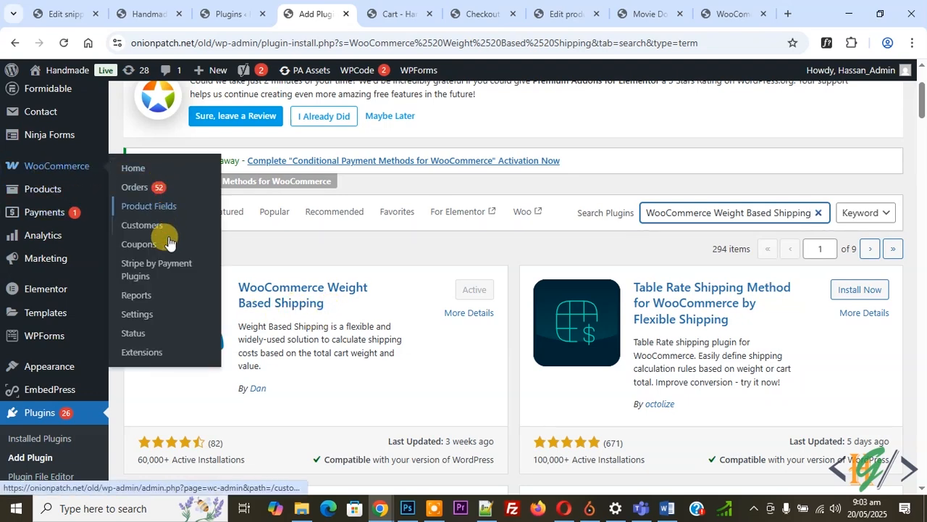
{"action": "left_click", "coordinate": [153, 319]}
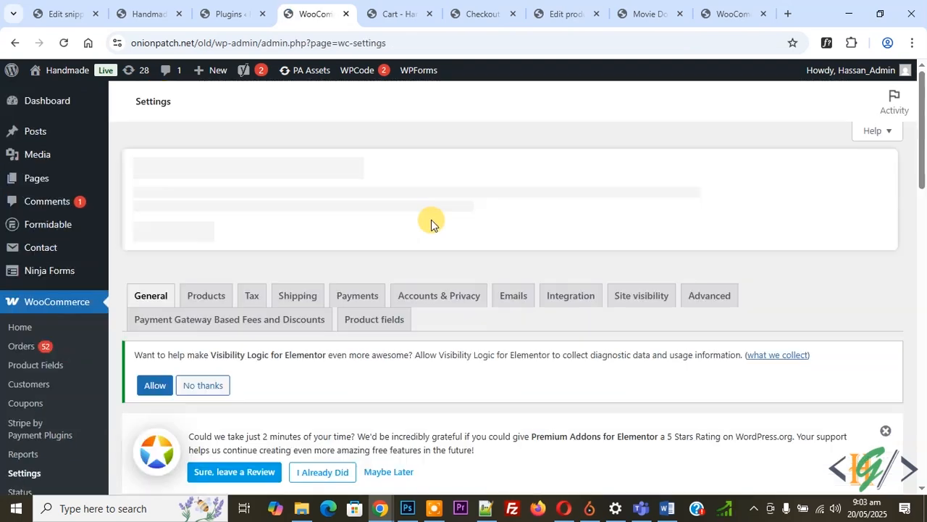
{"action": "left_click", "coordinate": [300, 302]}
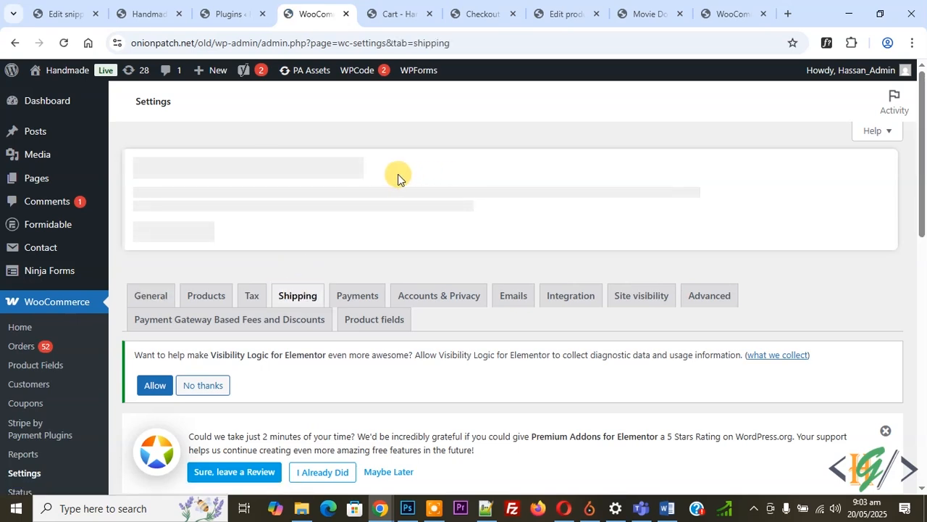
{"action": "scroll", "coordinate": [384, 210], "scroll_direction": "down", "scroll_amount": 3}
{"action": "scroll", "coordinate": [384, 210], "scroll_direction": "down", "scroll_amount": 1}
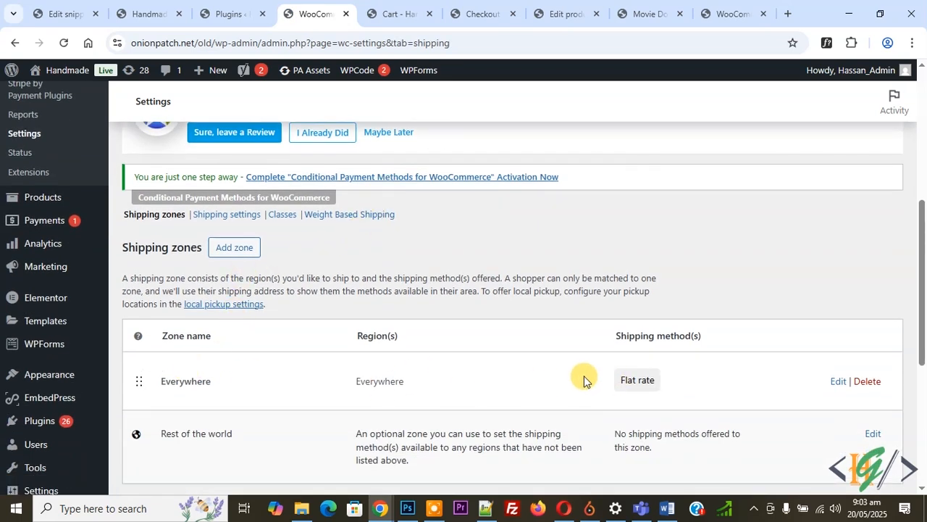
{"action": "left_click", "coordinate": [867, 381]}
{"action": "left_click", "coordinate": [524, 145]}
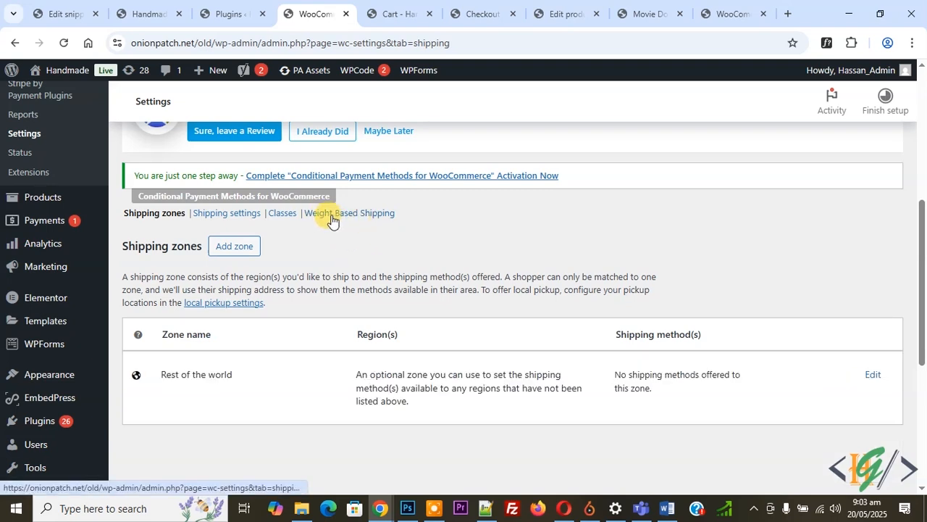
Step: Set up global Weight Based Shipping rules and add a first rule titled "Weight One"
{"action": "left_click", "coordinate": [342, 214]}
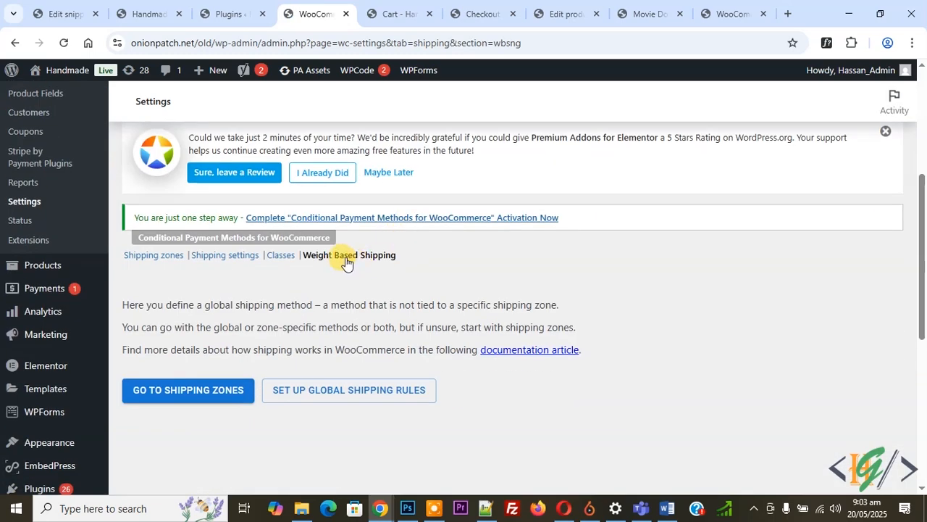
{"action": "left_click", "coordinate": [344, 392]}
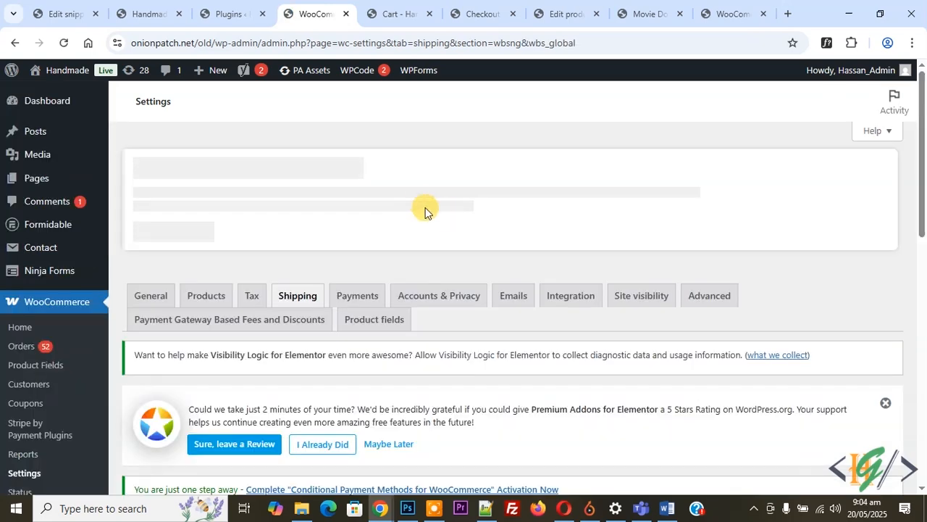
{"action": "scroll", "coordinate": [424, 211], "scroll_direction": "down", "scroll_amount": 6}
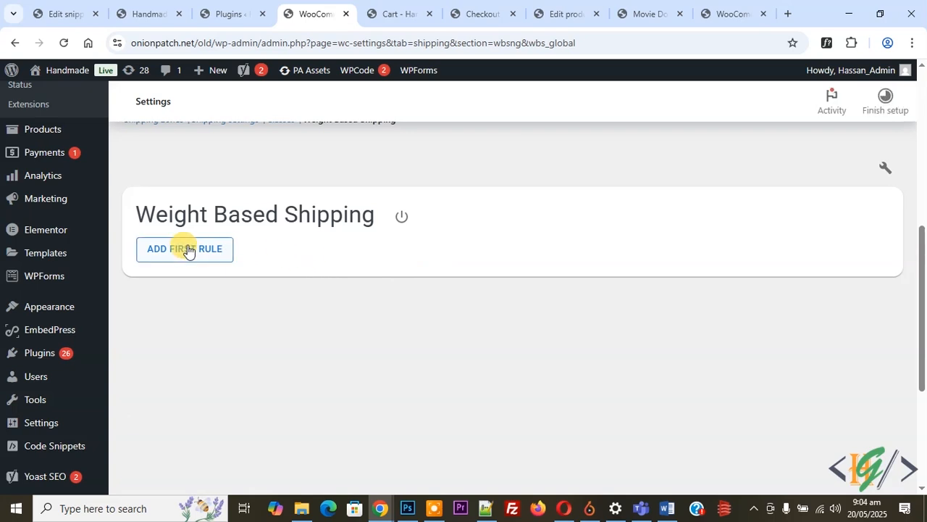
{"action": "left_click", "coordinate": [185, 249]}
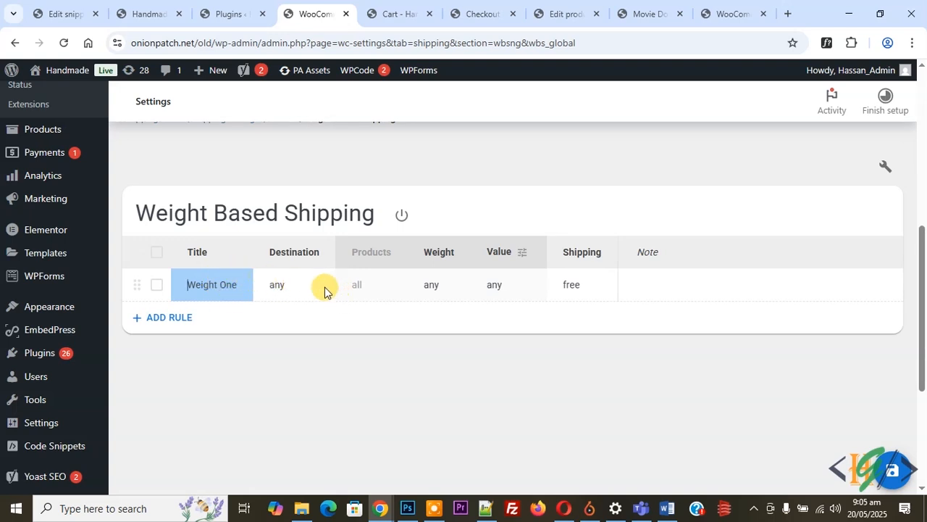
Step: Review the Weight One rule's destination and product options, and limit its weight range to 0 up to 6 kg
{"action": "left_click", "coordinate": [289, 290]}
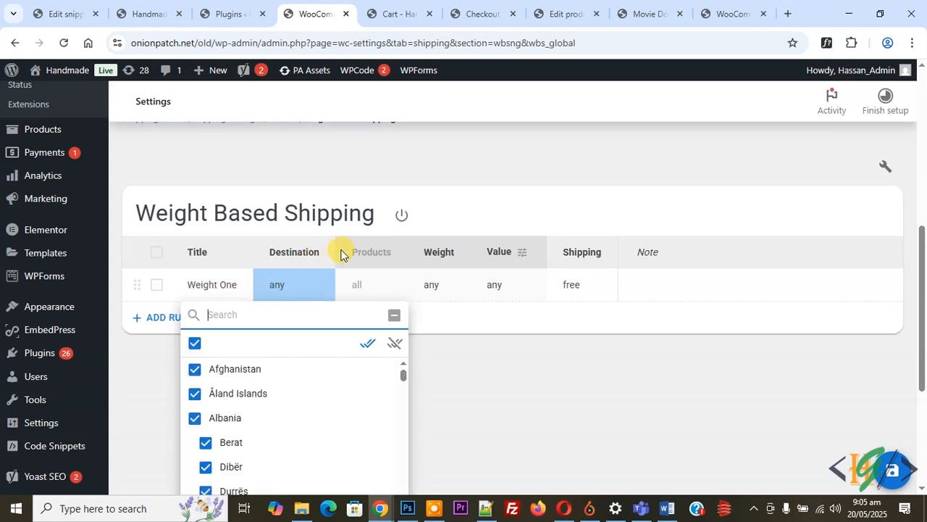
{"action": "left_click", "coordinate": [366, 273]}
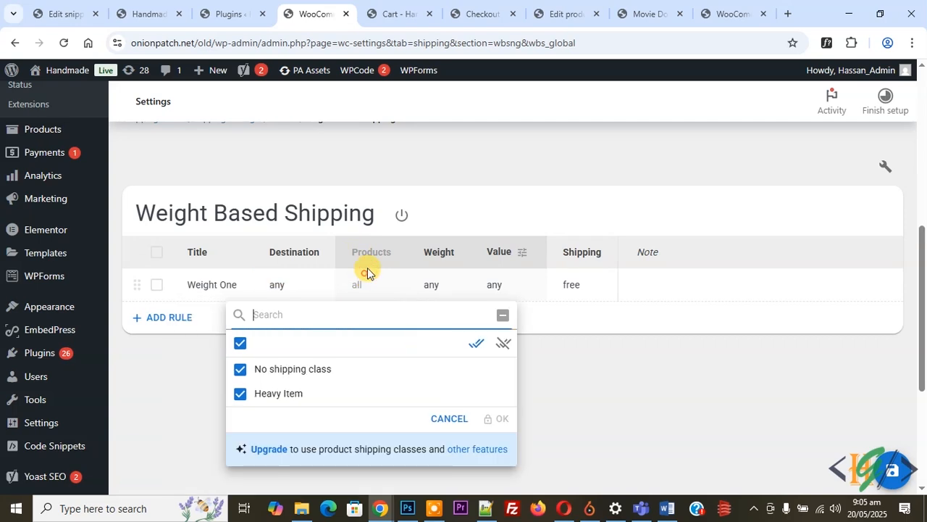
{"action": "left_click", "coordinate": [432, 283]}
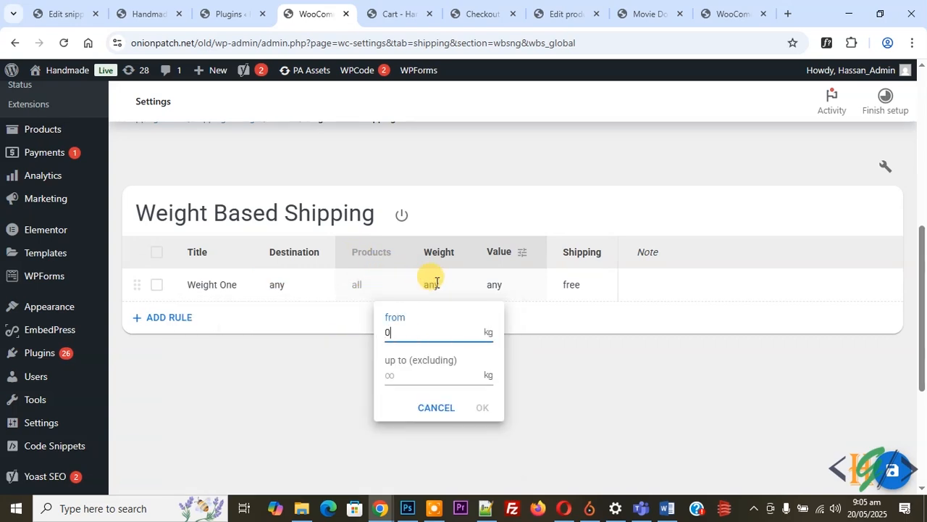
{"action": "left_click", "coordinate": [410, 376]}
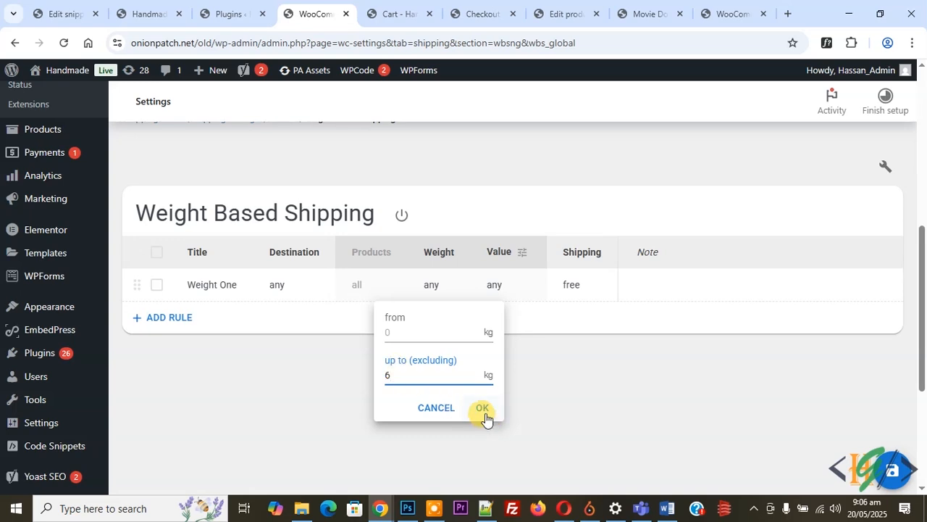
{"action": "left_click", "coordinate": [484, 408]}
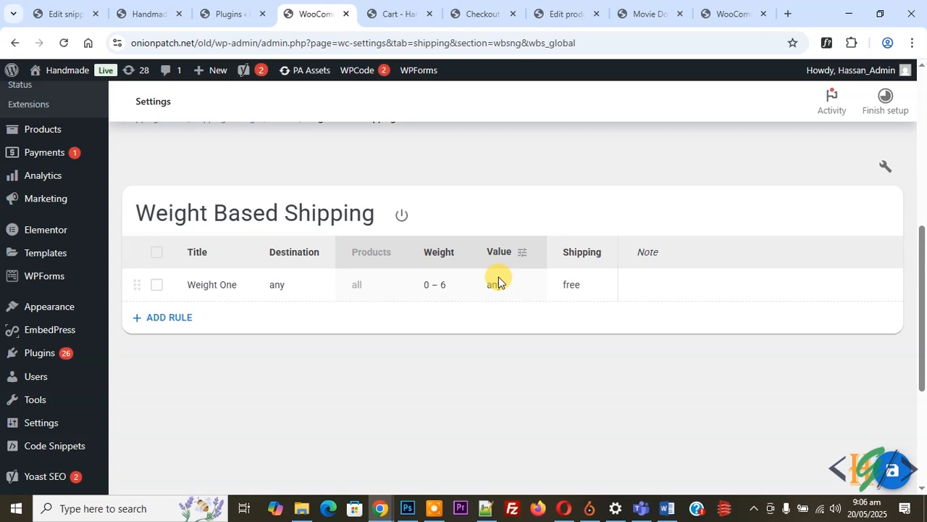
Step: Set the Weight One rule's cart value range to $0 up to $100
{"action": "left_click", "coordinate": [500, 281]}
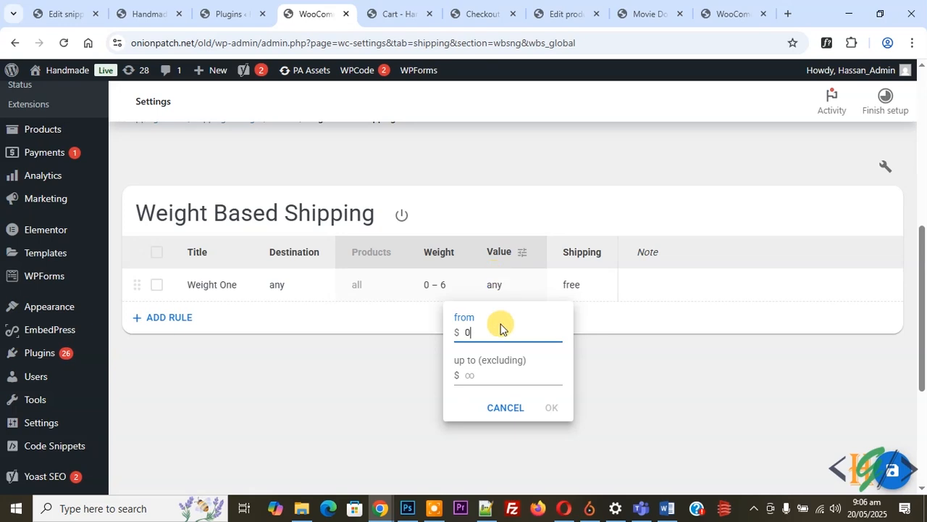
{"action": "left_click", "coordinate": [482, 366]}
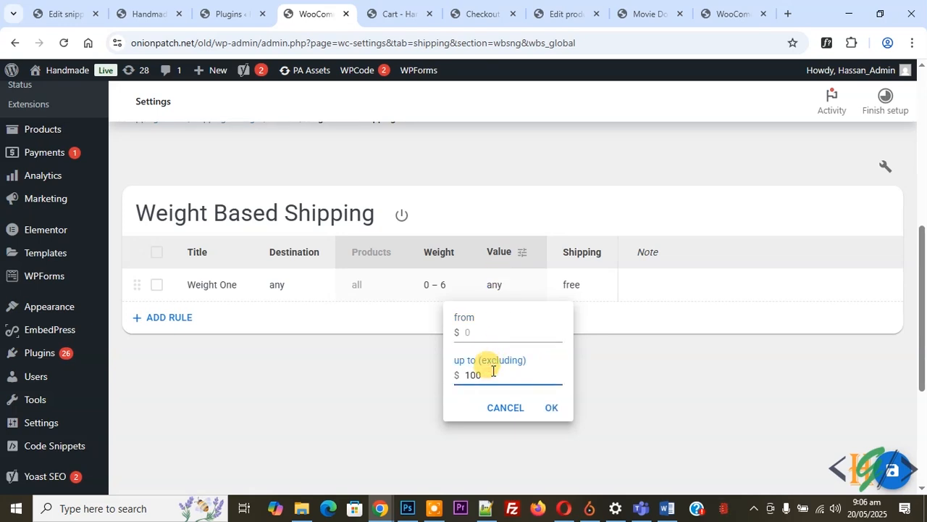
{"action": "left_click", "coordinate": [602, 388]}
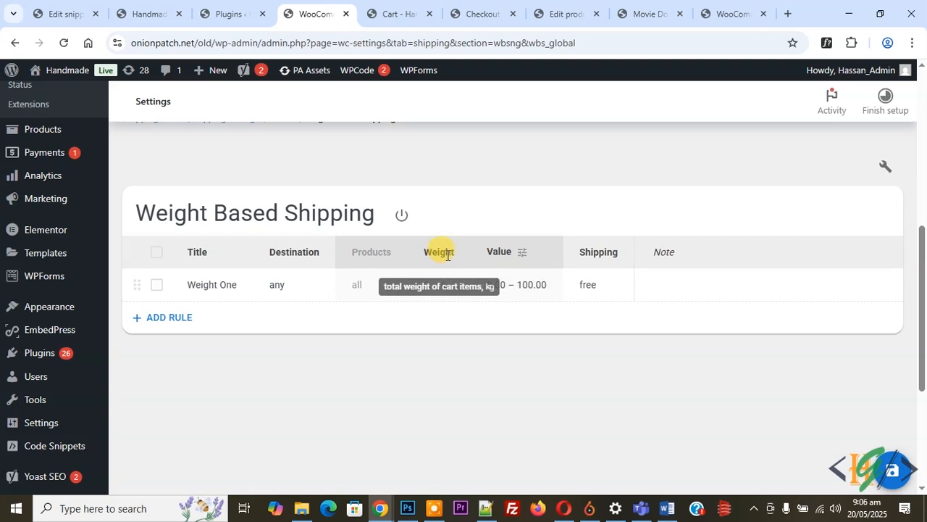
Step: Give the Weight One rule a flat shipping charge of $40 and the note "Combination of weight plus price of cart"
{"action": "left_click", "coordinate": [596, 286]}
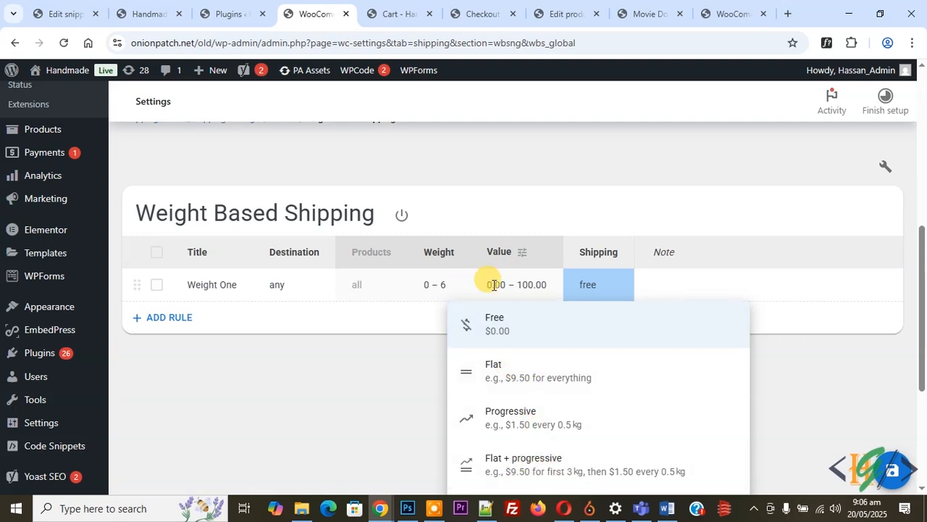
{"action": "left_click", "coordinate": [510, 373]}
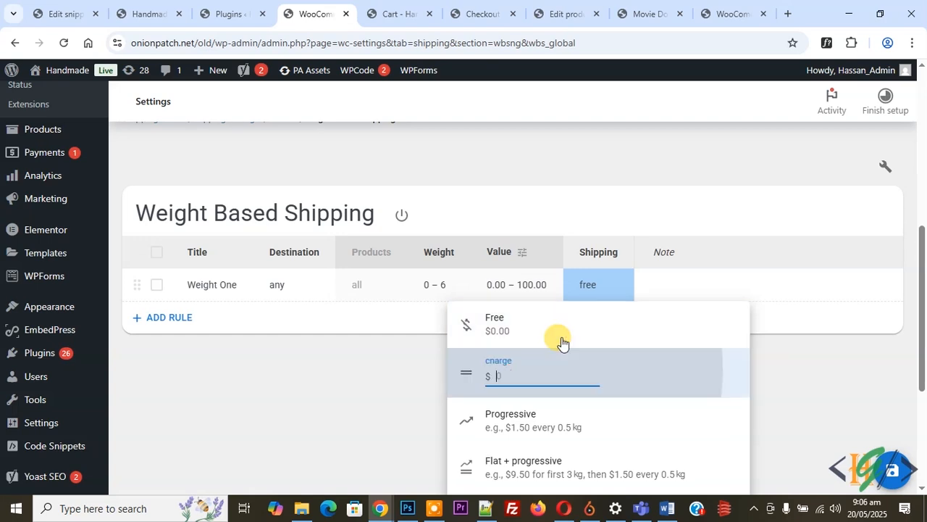
{"action": "double_click", "coordinate": [505, 378]}
{"action": "type", "text": "40"}
{"action": "scroll", "coordinate": [507, 384], "scroll_direction": "down", "scroll_amount": 2}
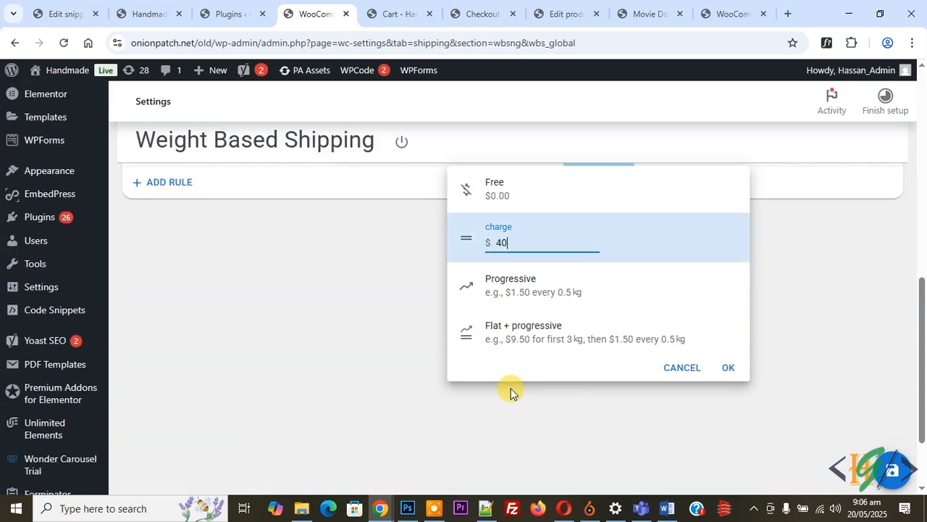
{"action": "left_click", "coordinate": [719, 369]}
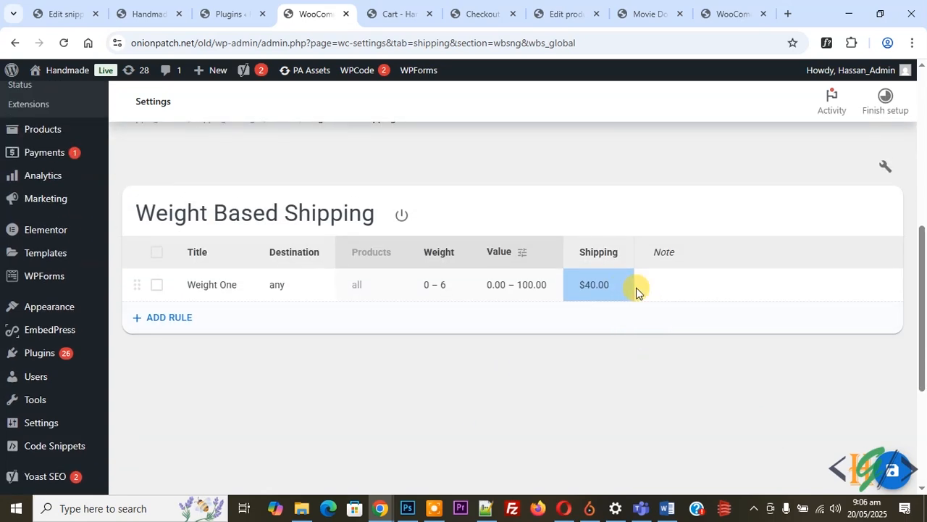
{"action": "left_click", "coordinate": [675, 287]}
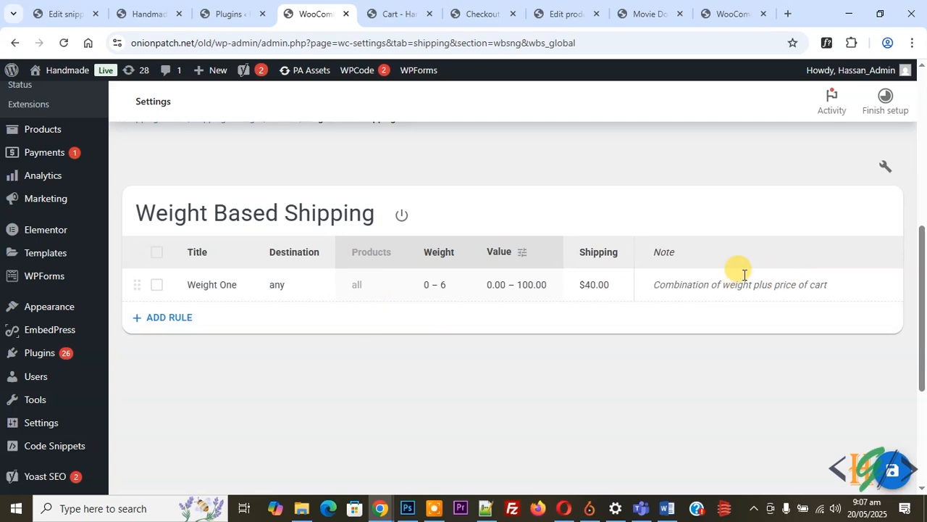
Step: Add a second rule titled "weight two" with a weight range starting from 6 kg and no upper limit
{"action": "left_click", "coordinate": [183, 322]}
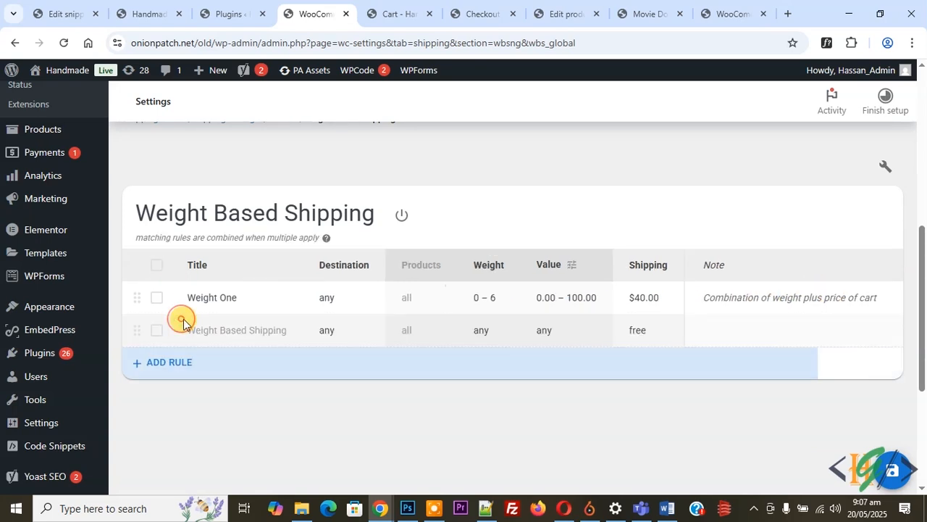
{"action": "left_click", "coordinate": [215, 334]}
{"action": "type", "text": "weight two"}
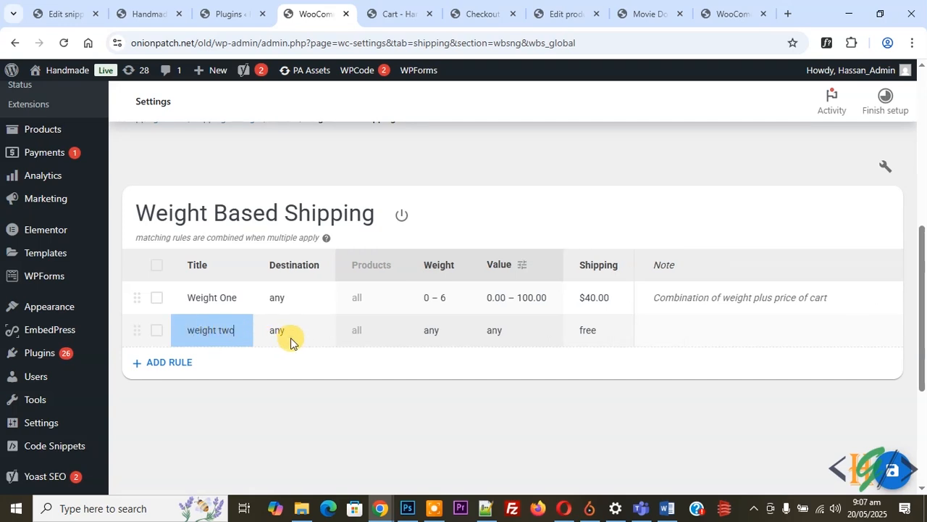
{"action": "left_click", "coordinate": [436, 326]}
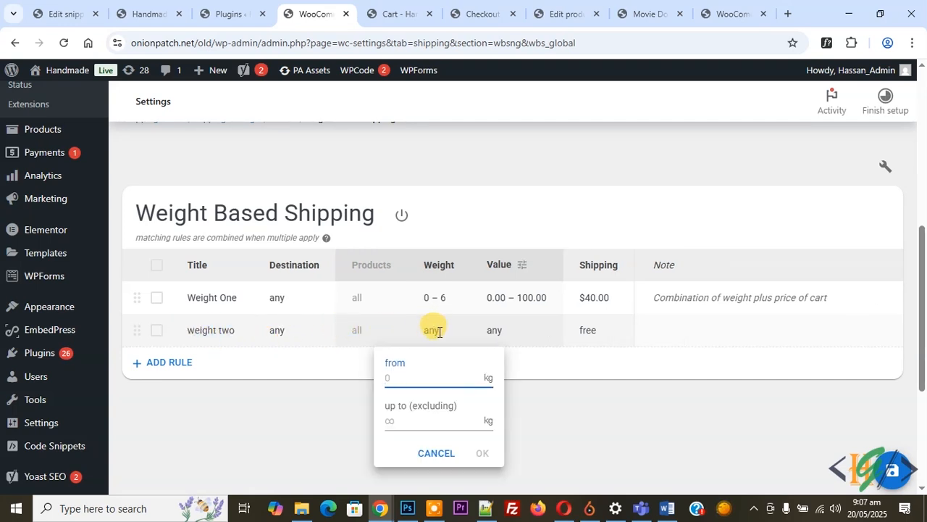
{"action": "type", "text": "6"}
{"action": "left_click", "coordinate": [416, 415]}
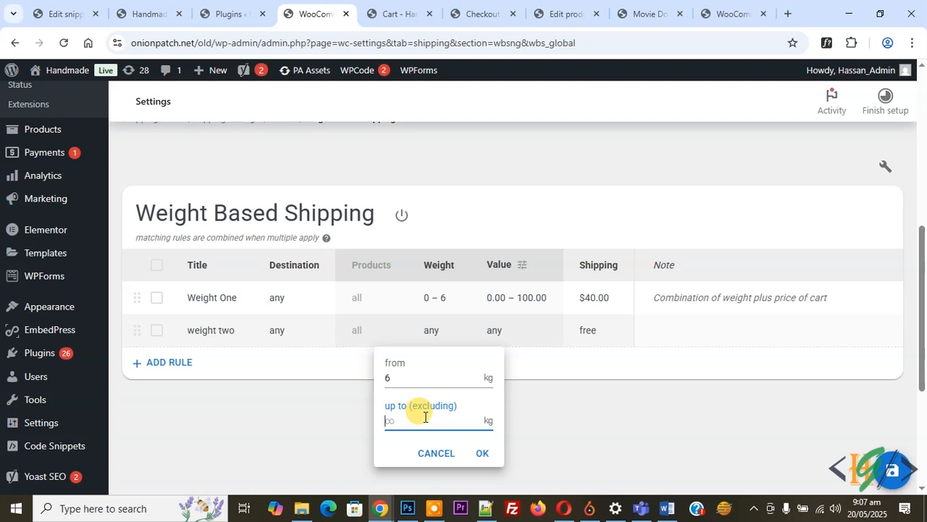
Step: Set the weight two rule's cart value range to start from $100 with no upper limit
{"action": "left_click", "coordinate": [501, 331]}
{"action": "type", "text": "100"}
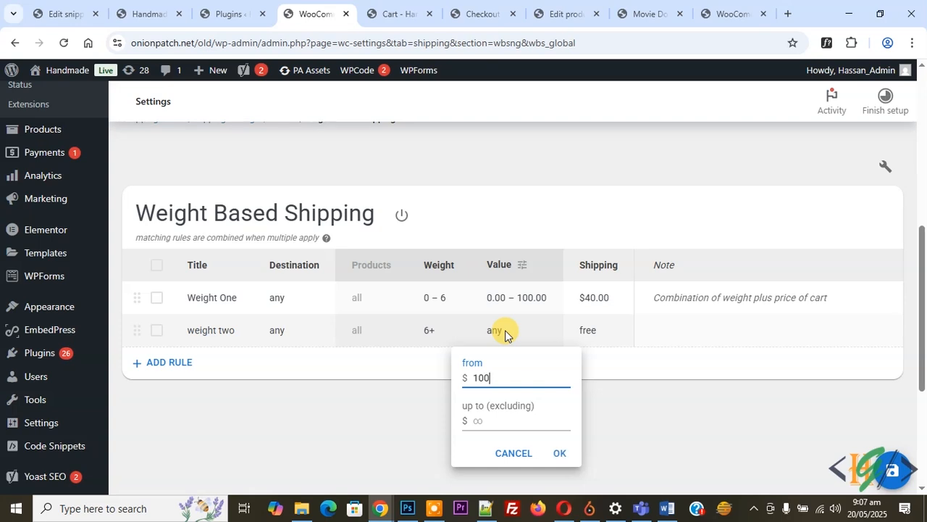
{"action": "key", "text": "Return"}
{"action": "left_click", "coordinate": [506, 330]}
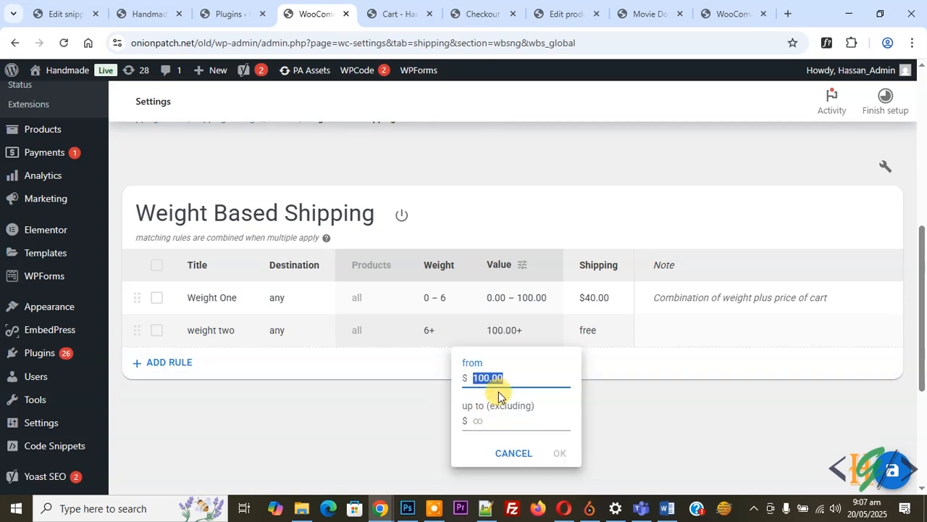
{"action": "left_click", "coordinate": [600, 422]}
Step: Give the weight two rule a flat shipping charge of $100
{"action": "left_click", "coordinate": [598, 339]}
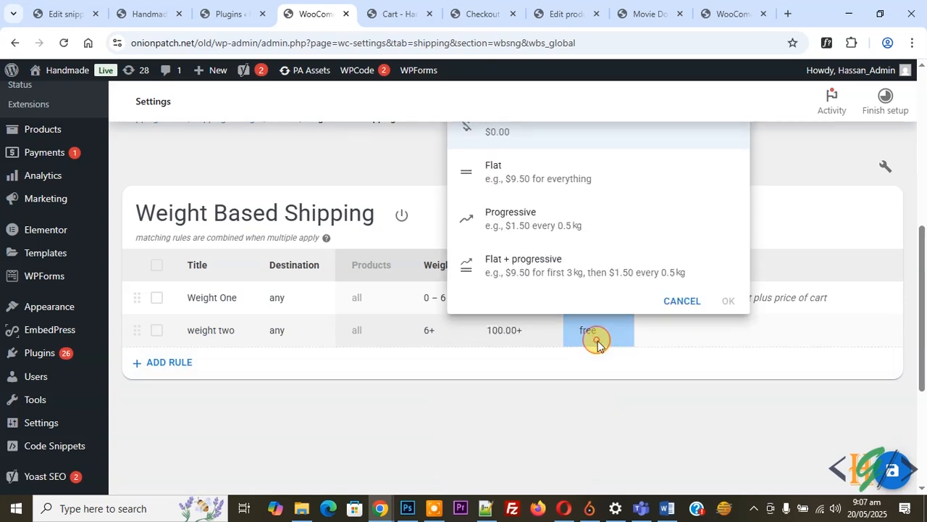
{"action": "left_click", "coordinate": [526, 190]}
{"action": "type", "text": "100"}
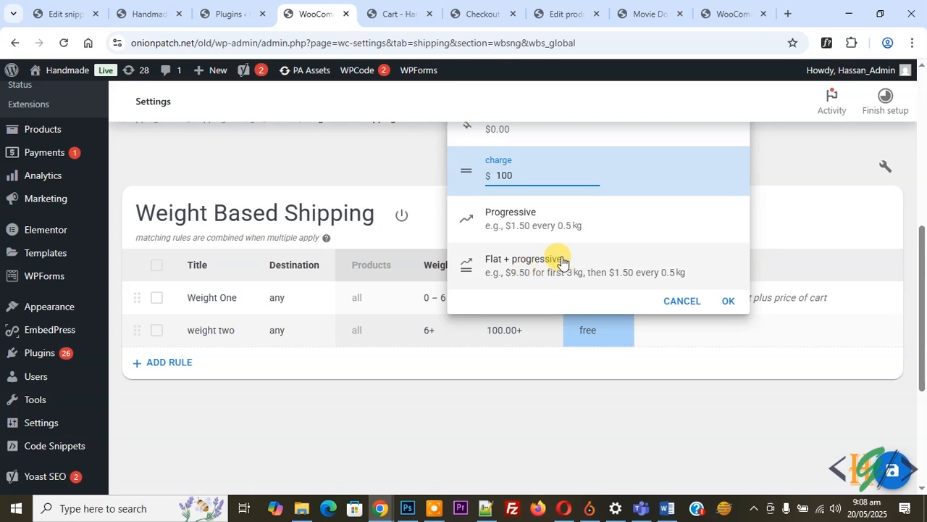
{"action": "left_click", "coordinate": [728, 302]}
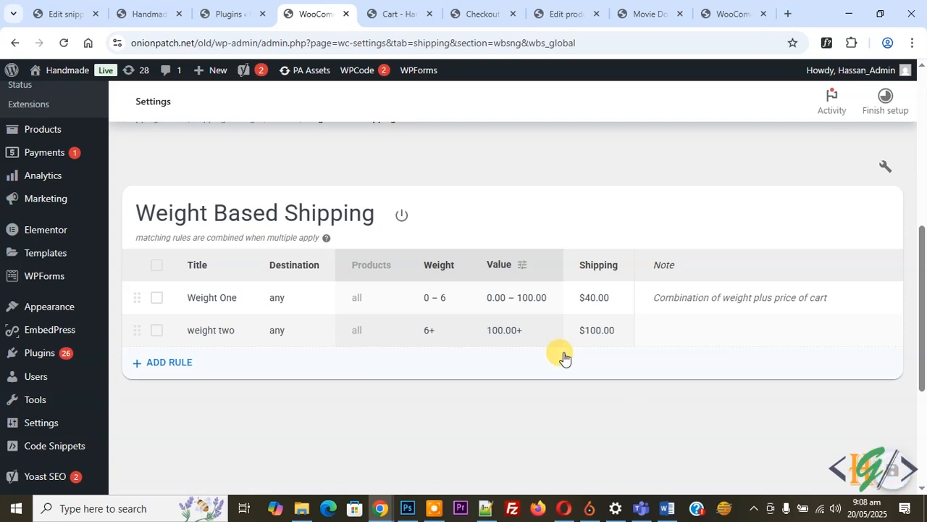
Step: Reload the cart page to check its shipping charge and order weight, and review the WPCode snippet that displays cart item weights
{"action": "left_click", "coordinate": [371, 9]}
{"action": "left_click", "coordinate": [64, 43]}
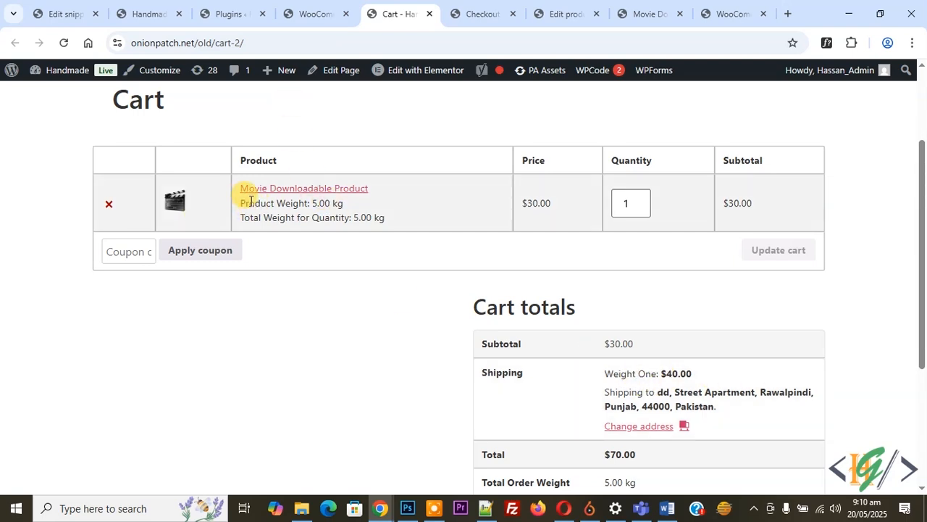
{"action": "scroll", "coordinate": [453, 225], "scroll_direction": "down", "scroll_amount": 1}
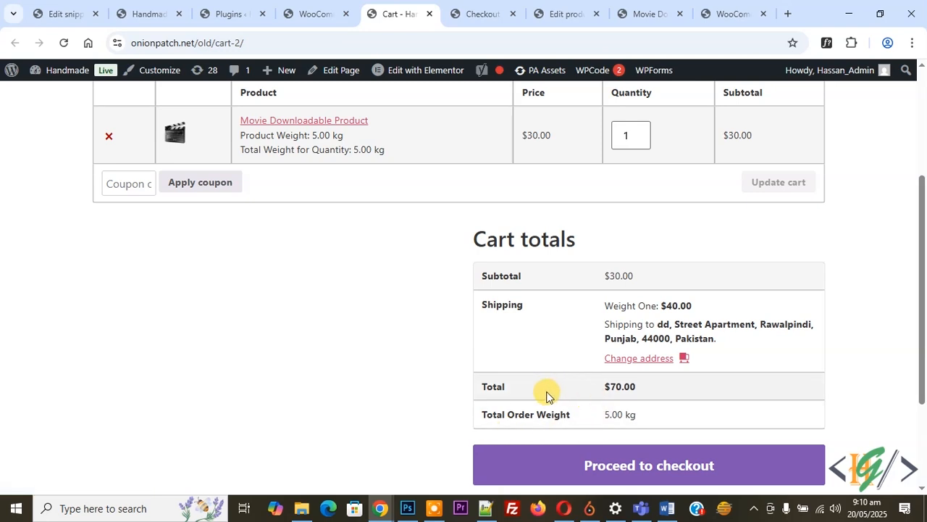
{"action": "left_click", "coordinate": [45, 13]}
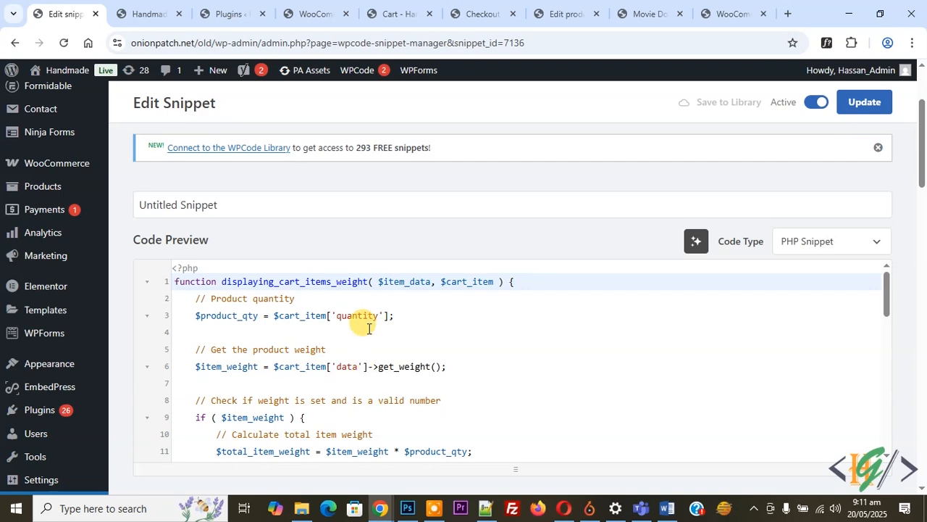
{"action": "left_click", "coordinate": [397, 13]}
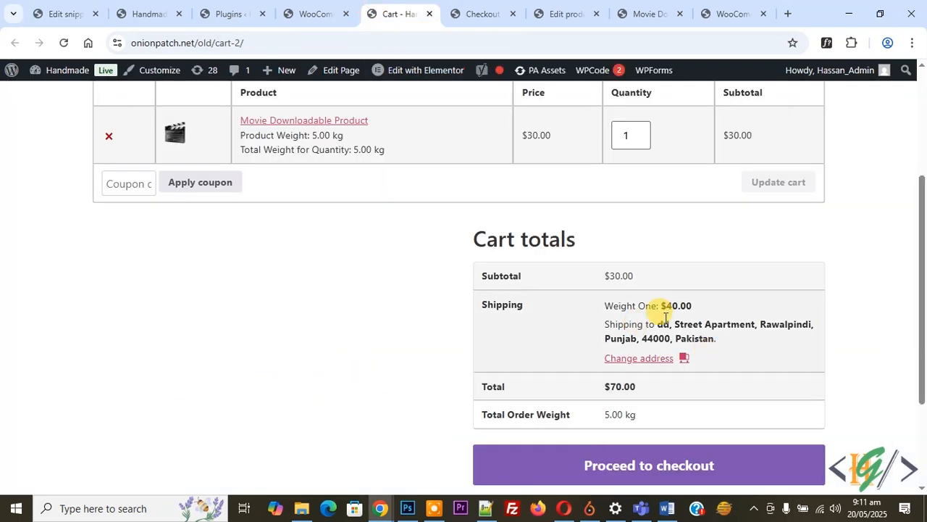
Step: Return to the Weight Based Shipping rules and open the Weight One rule's weight range for review
{"action": "left_click", "coordinate": [309, 11]}
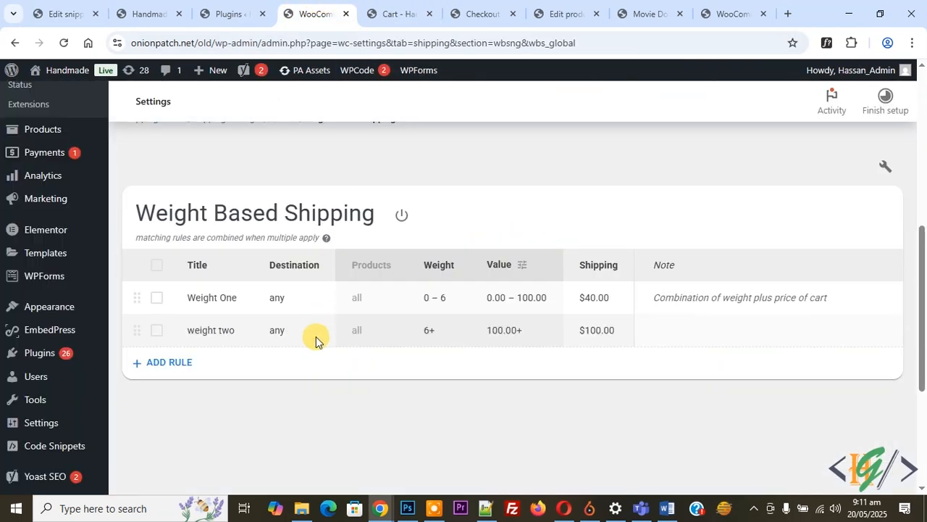
{"action": "left_click", "coordinate": [443, 297]}
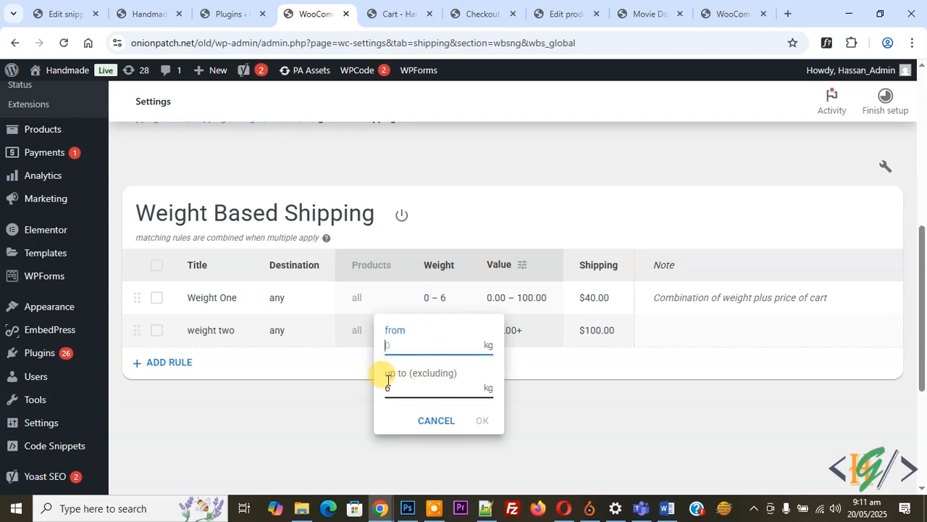